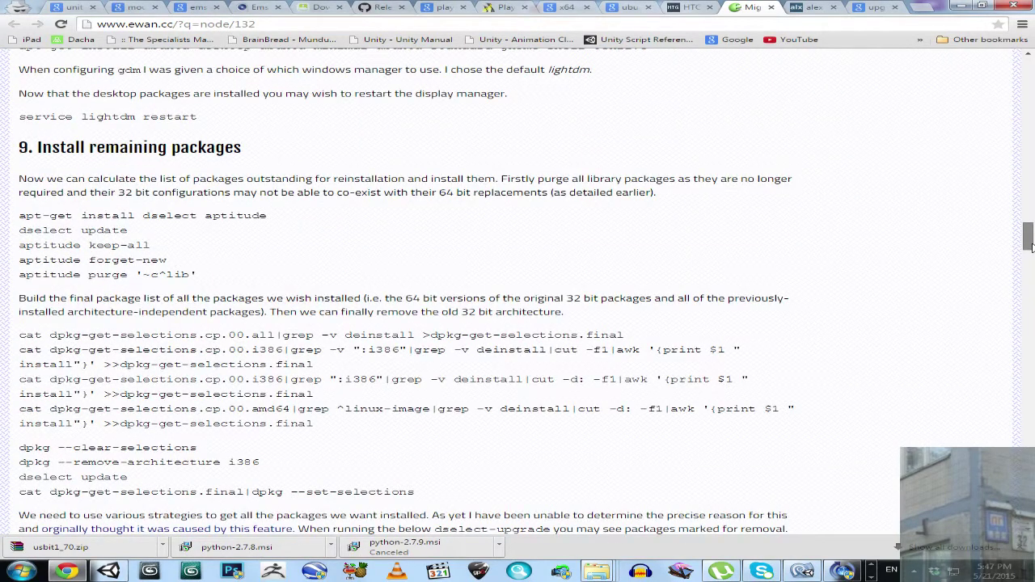
Step: Review the Preparation and Backups sections of the Ubuntu 14.04 32-bit to 64-bit migration guide, highlighting the Backups heading
left_click_drag(1031, 246, 1029, 97)
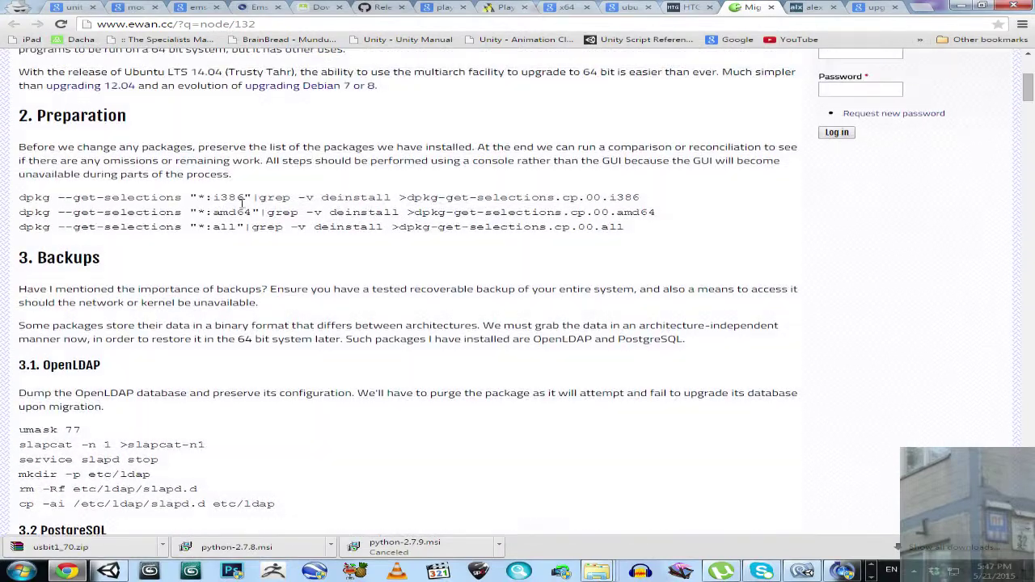
left_click_drag(38, 257, 101, 257)
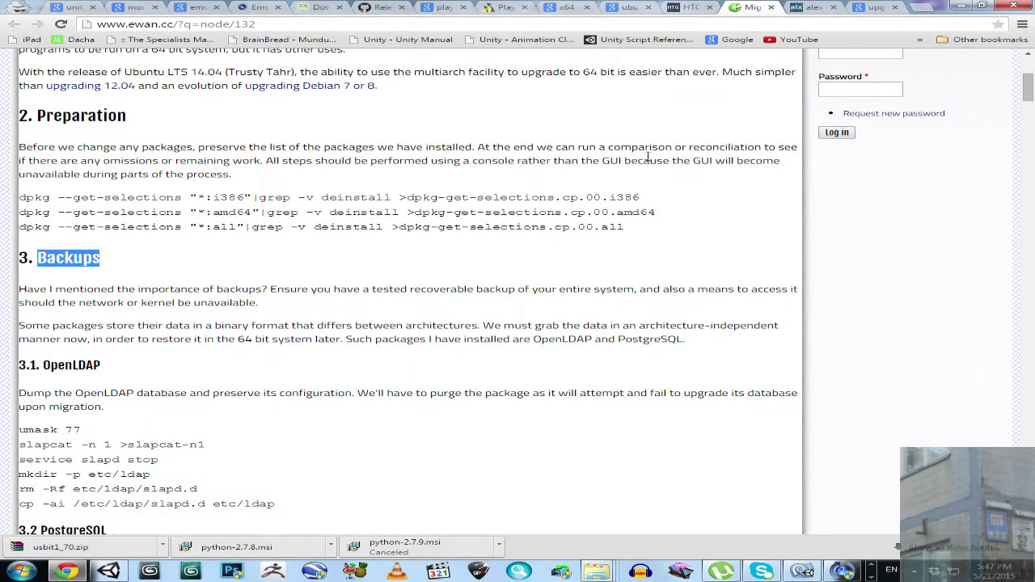
left_click_drag(1029, 93, 1029, 73)
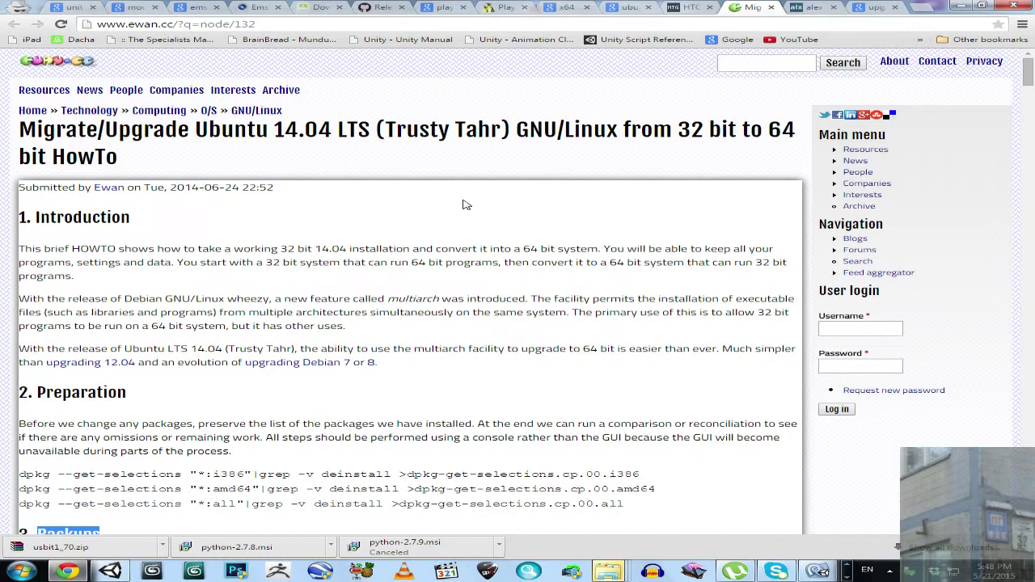
Step: View the computer's drives in Windows Explorer
left_click(20, 571)
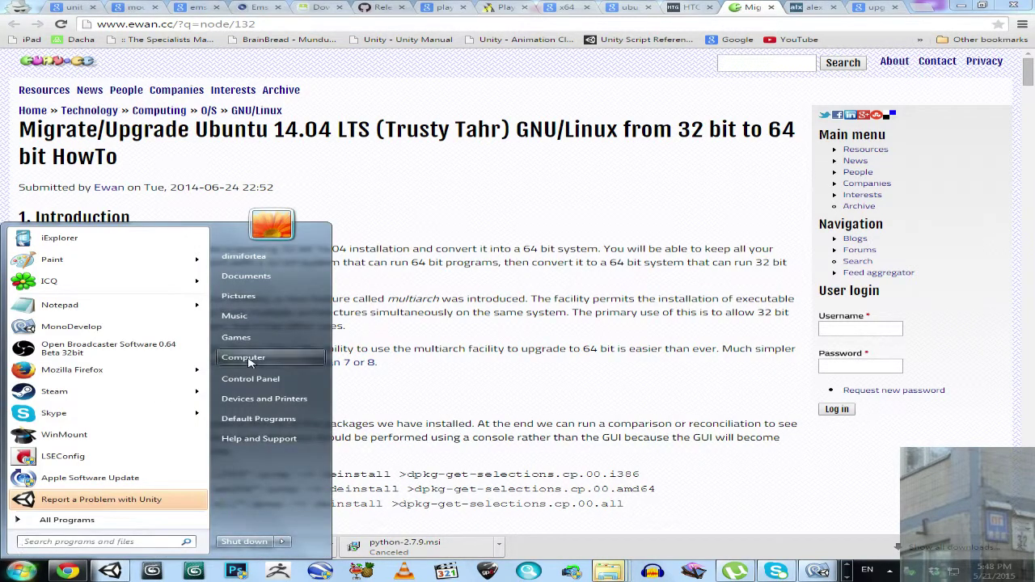
left_click(244, 357)
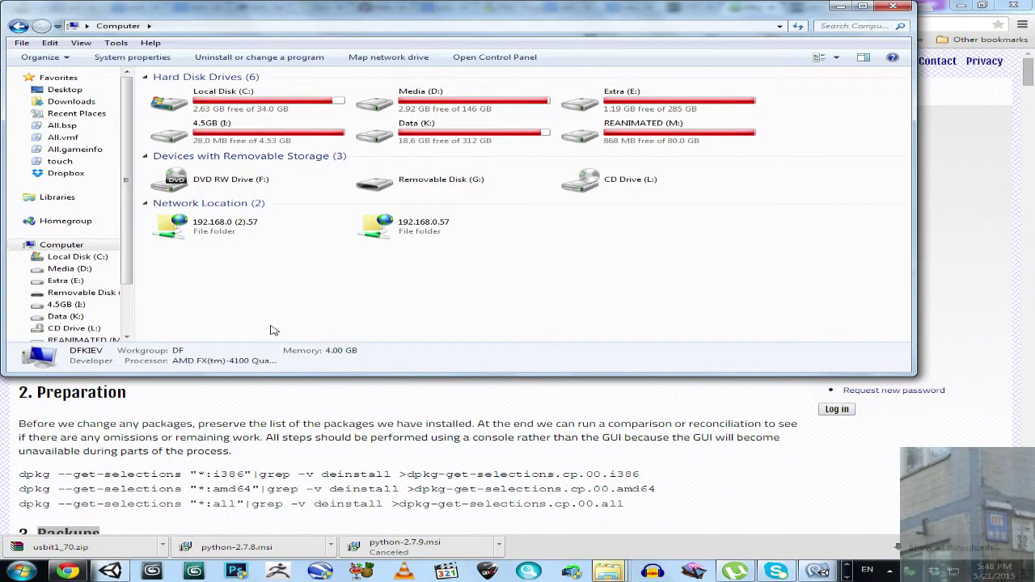
Step: Open the downloaded usbit1_70.zip archive and show the USB Image Tool download page in the browser
left_click(91, 553)
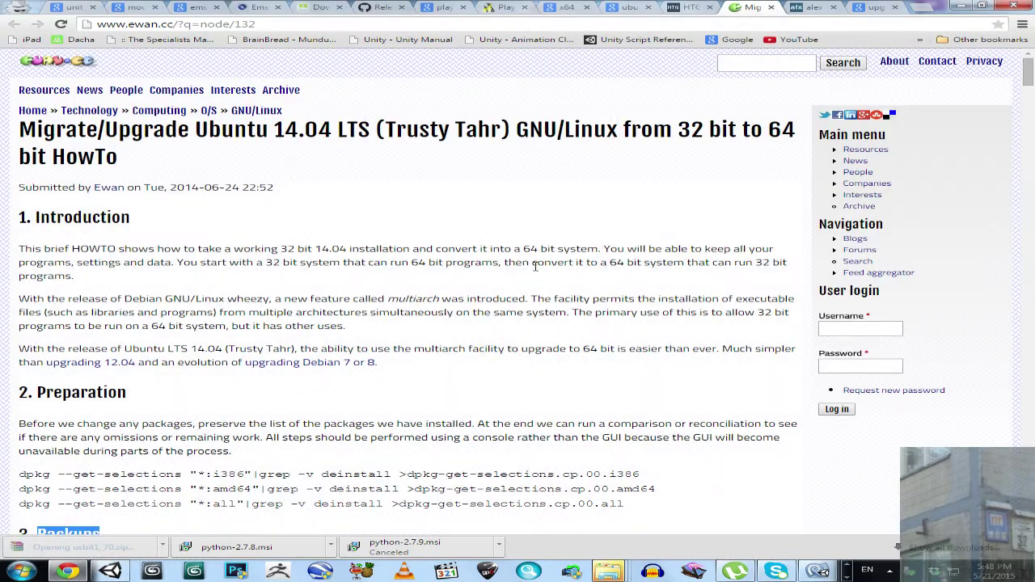
left_click(816, 8)
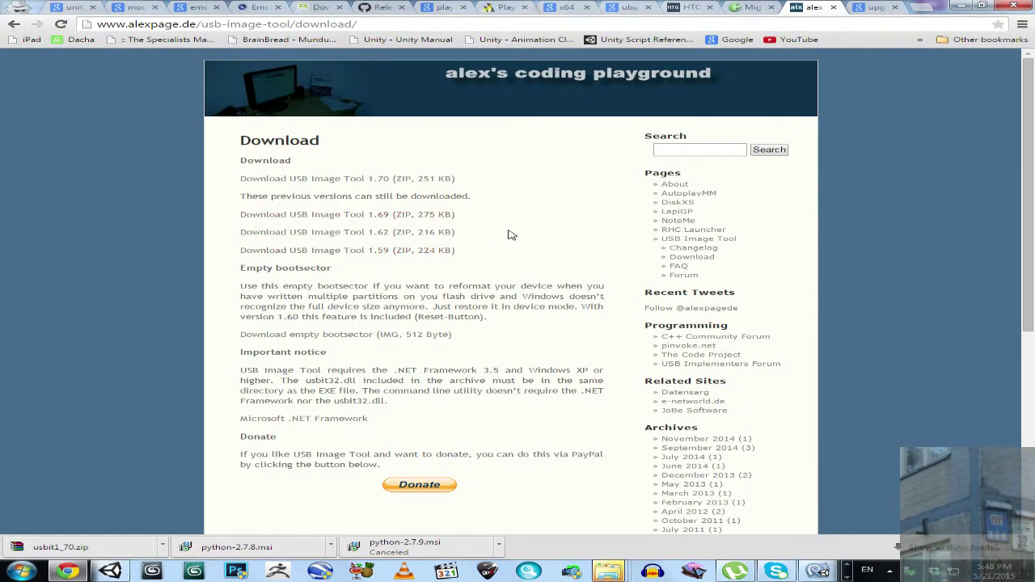
Step: Close the pending Microsoft Windows disk prompts, including the scan-and-fix prompt for Data (K:)
mouse_move(632, 565)
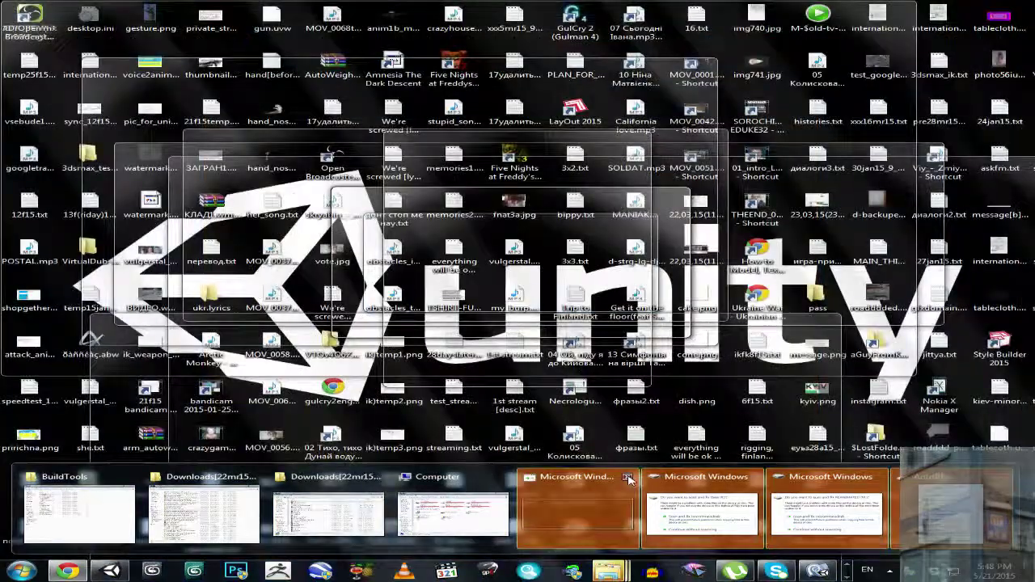
left_click(630, 477)
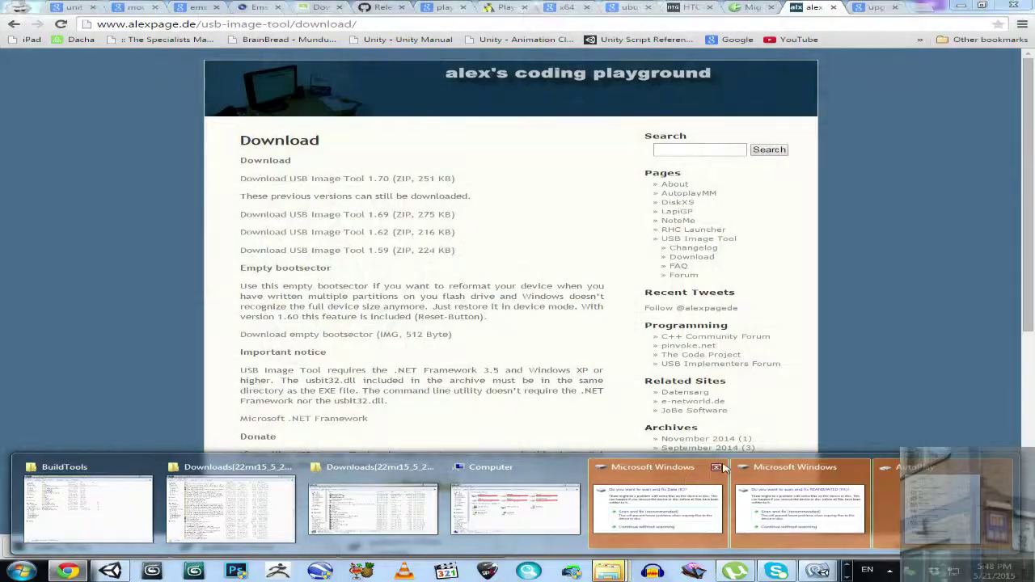
left_click(718, 469)
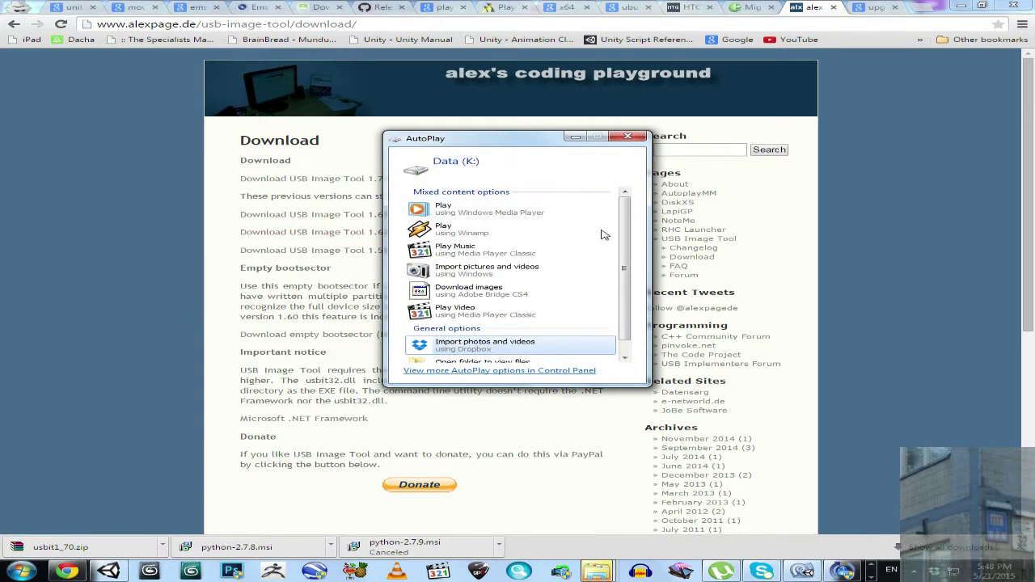
Step: Open the Data (K:) drive's folder from AutoPlay to view its files and move the folder window fully into view
scroll(603, 327, "down", 1)
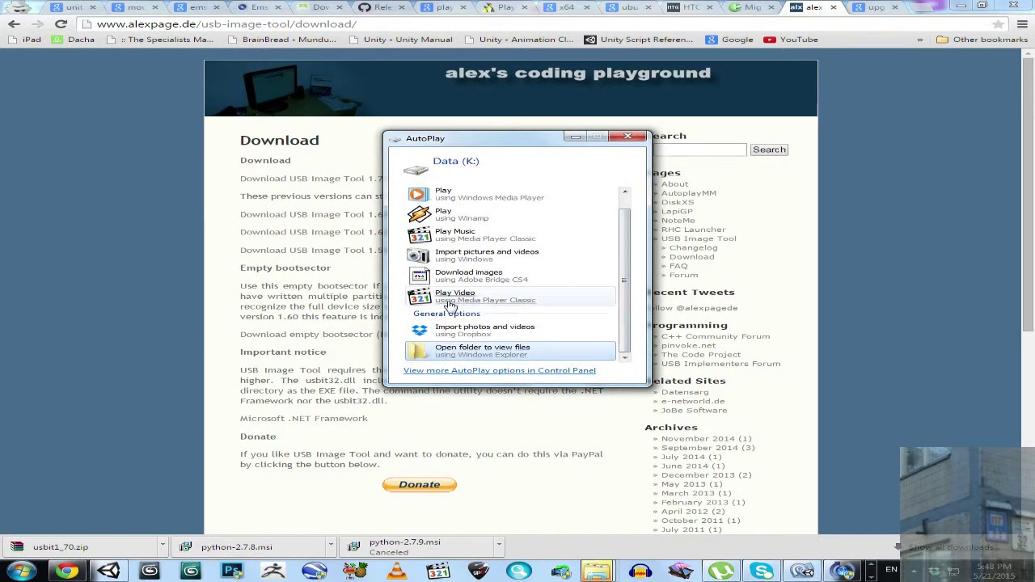
left_click(486, 346)
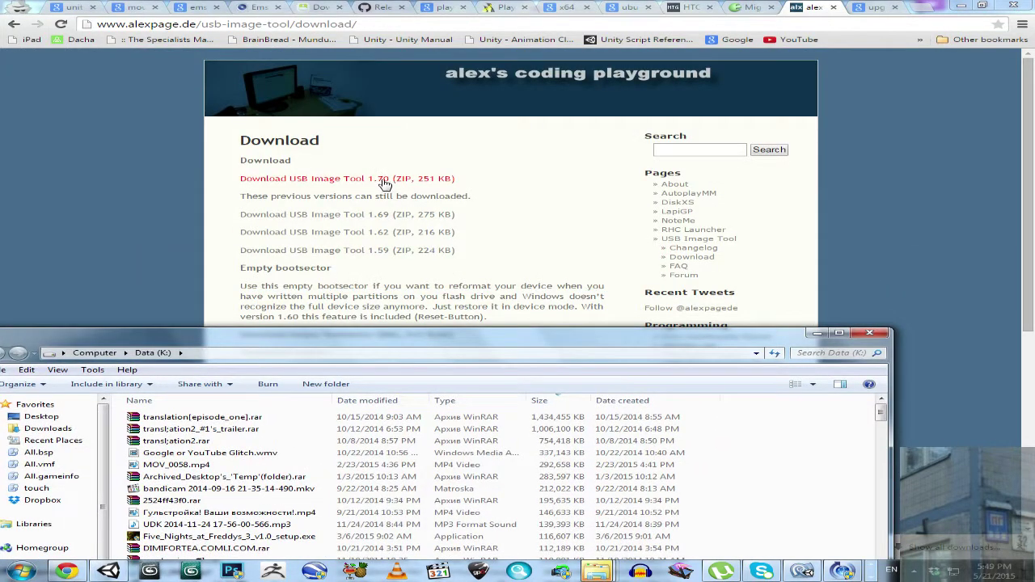
left_click_drag(390, 330, 474, 134)
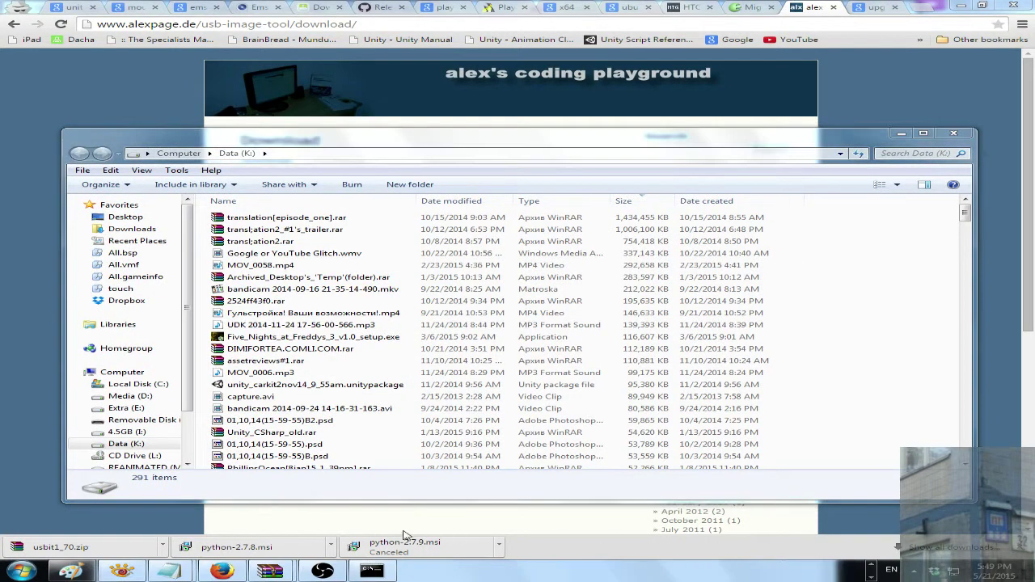
Step: Launch USB Image Tool.exe from the usbit1_70.zip archive in WinRAR and move its window clear of the archive's file list
mouse_move(271, 571)
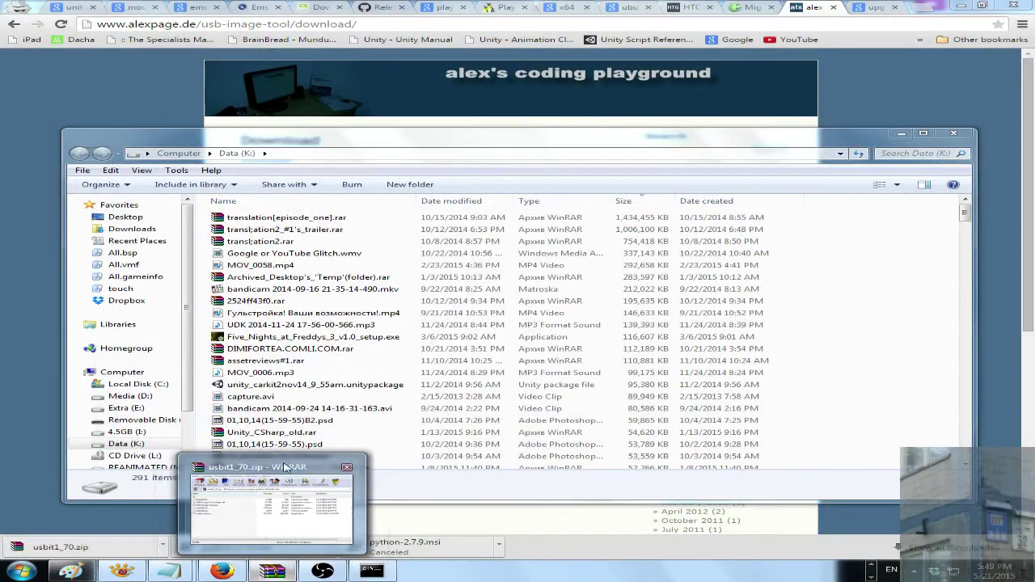
left_click(356, 501)
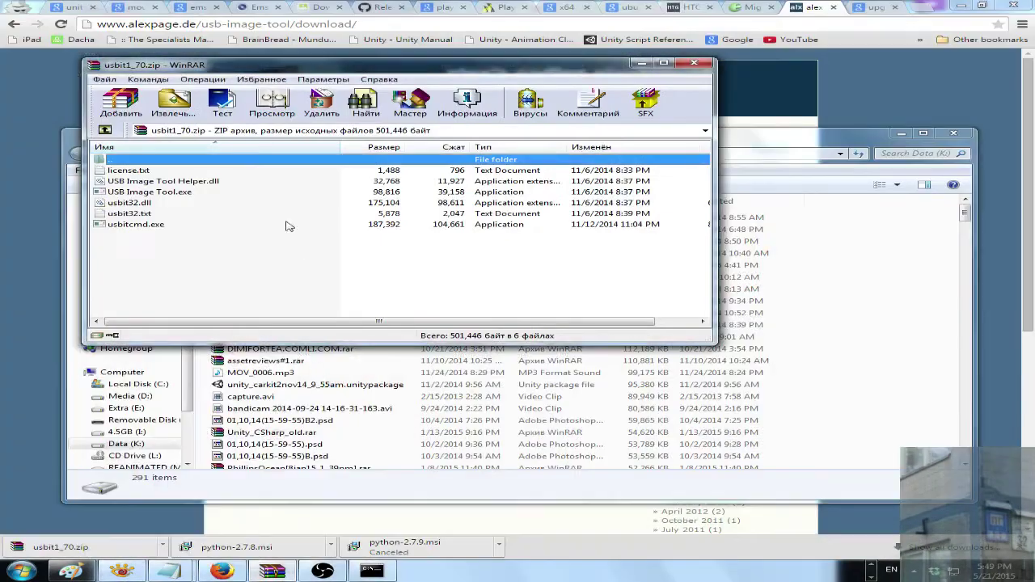
left_click(142, 193)
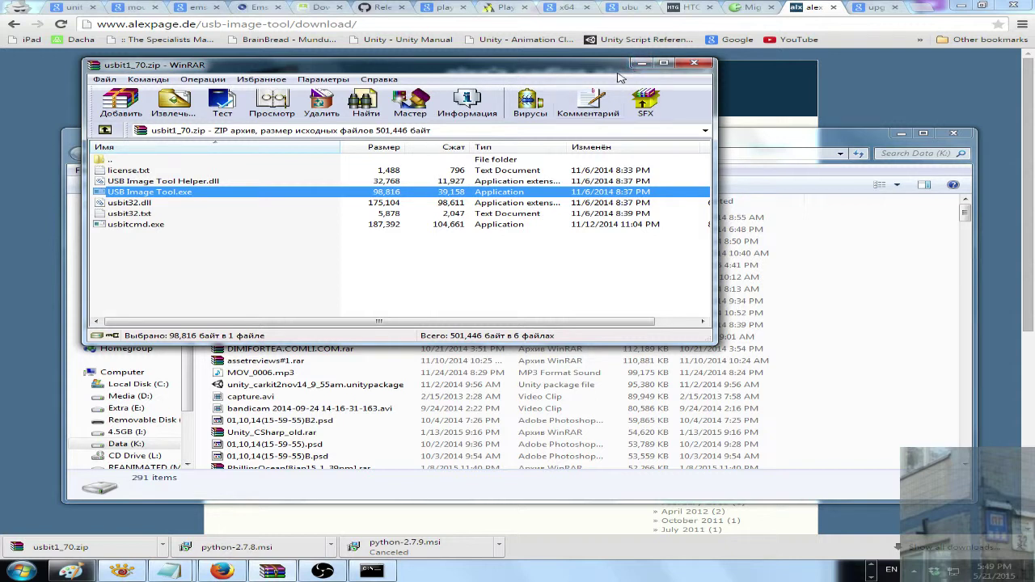
double_click(558, 195)
left_click_drag(338, 88, 728, 276)
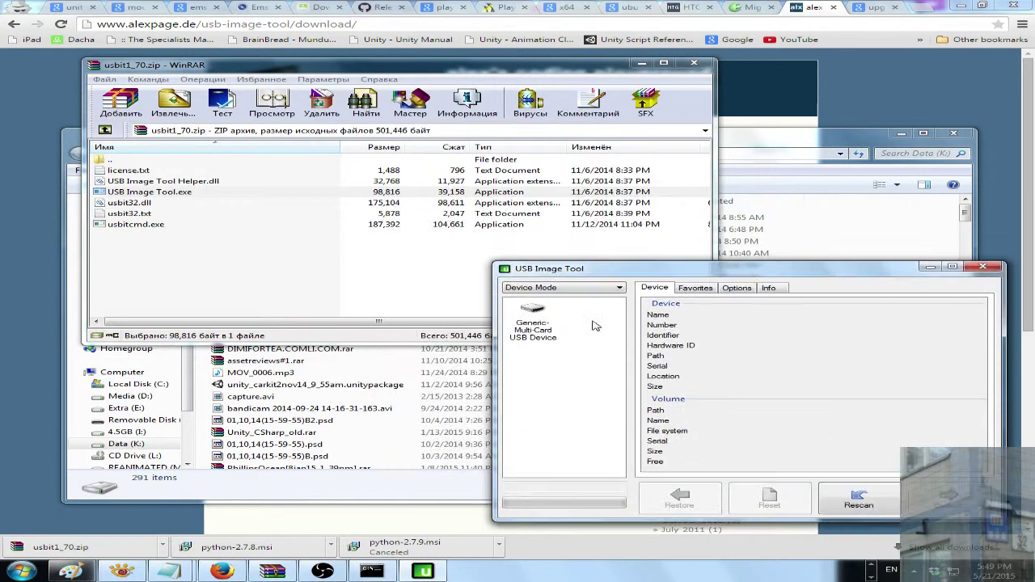
Step: Start a backup of the Generic Multi-Card USB Device in Device Mode
left_click(535, 338)
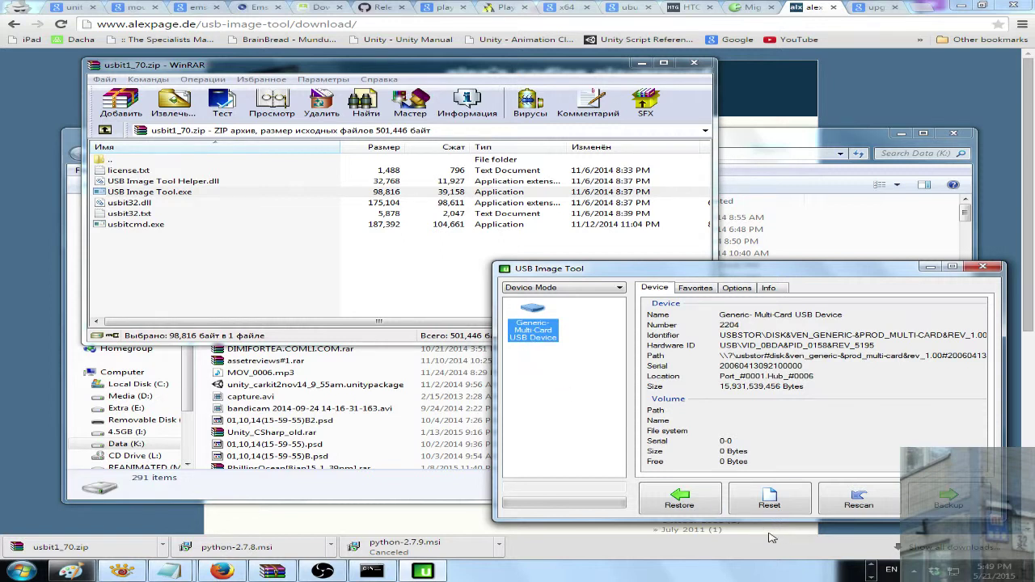
left_click(937, 506)
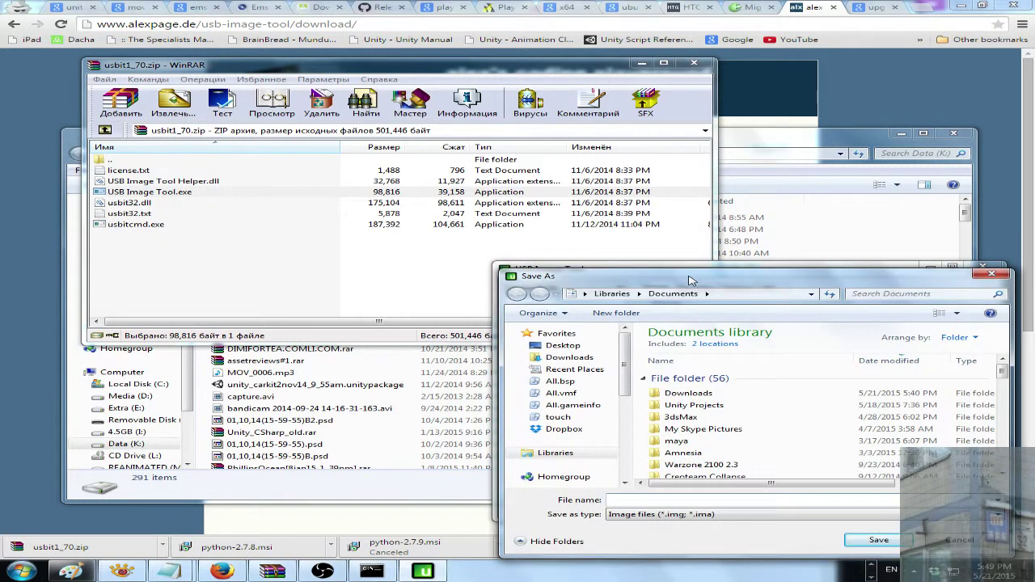
left_click_drag(689, 280, 689, 278)
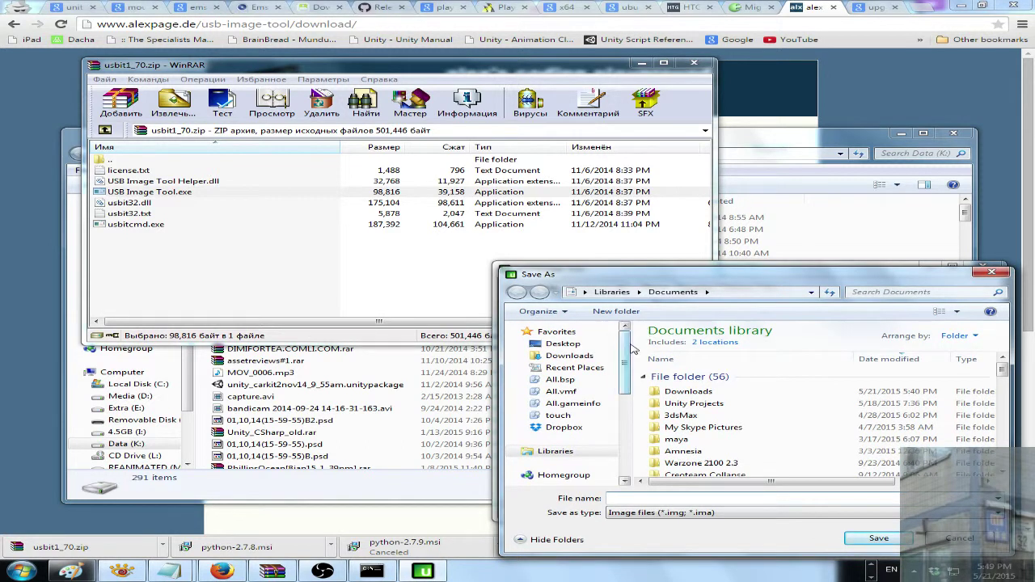
Step: Check the free space on the Data (K:) drive in Windows Explorer and close that window
left_click(17, 572)
left_click(244, 358)
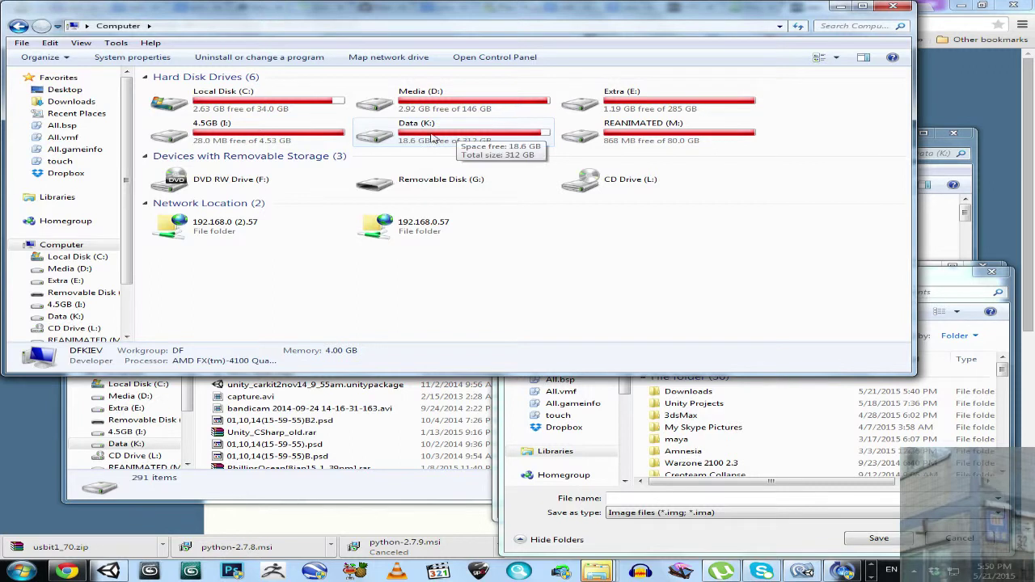
left_click(892, 7)
Step: Save the backup image to the Data (K:) drive as MicroSD_16gb_21may15_5_50pm
left_click_drag(624, 381, 625, 437)
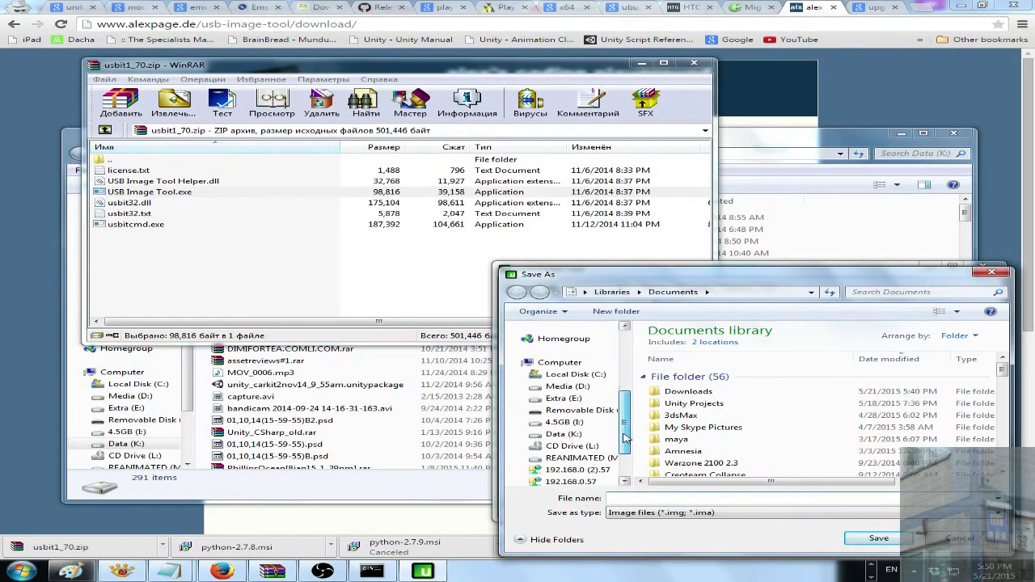
left_click(565, 434)
left_click(674, 499)
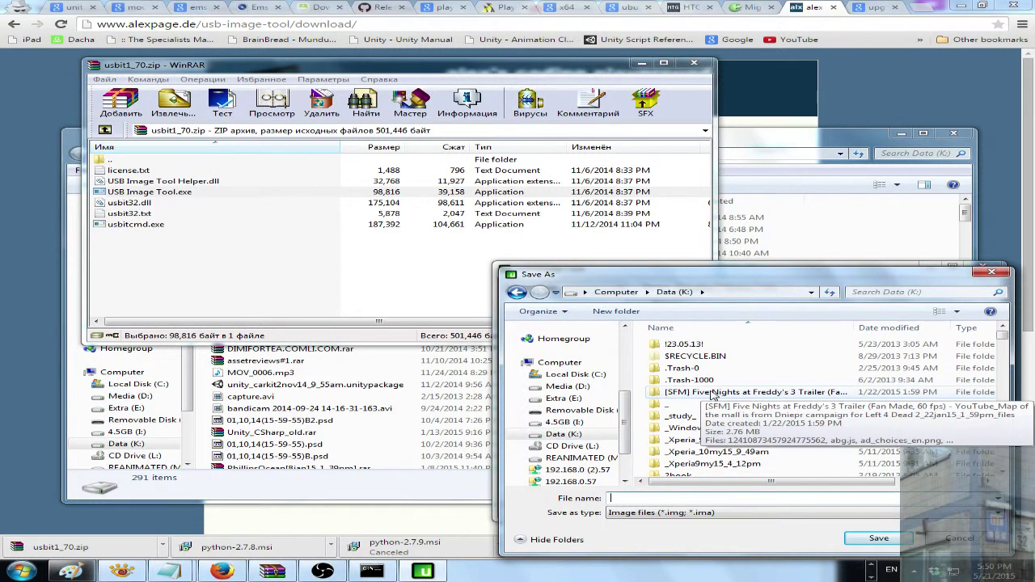
type("Micro")
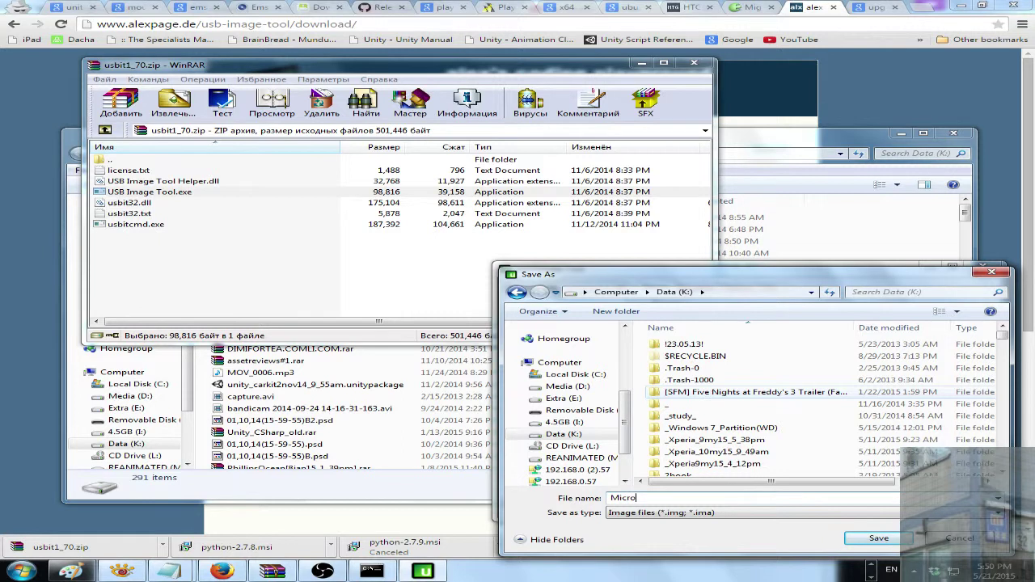
type("SD_16gb_21may15")
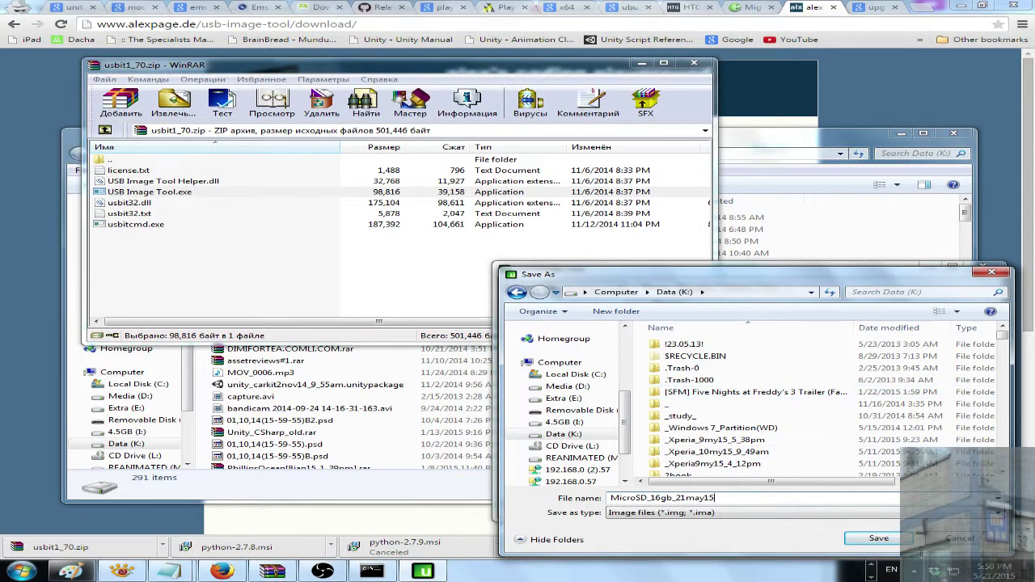
type("_5_50pm")
left_click(893, 539)
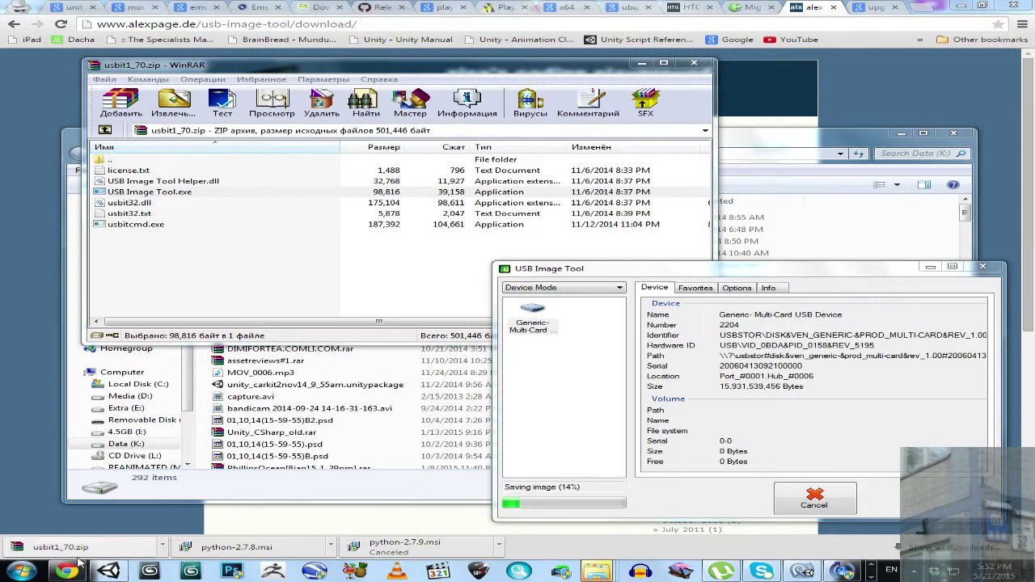
Step: Switch to Chrome and return to the Ubuntu 32-bit to 64-bit migration guide
left_click(69, 572)
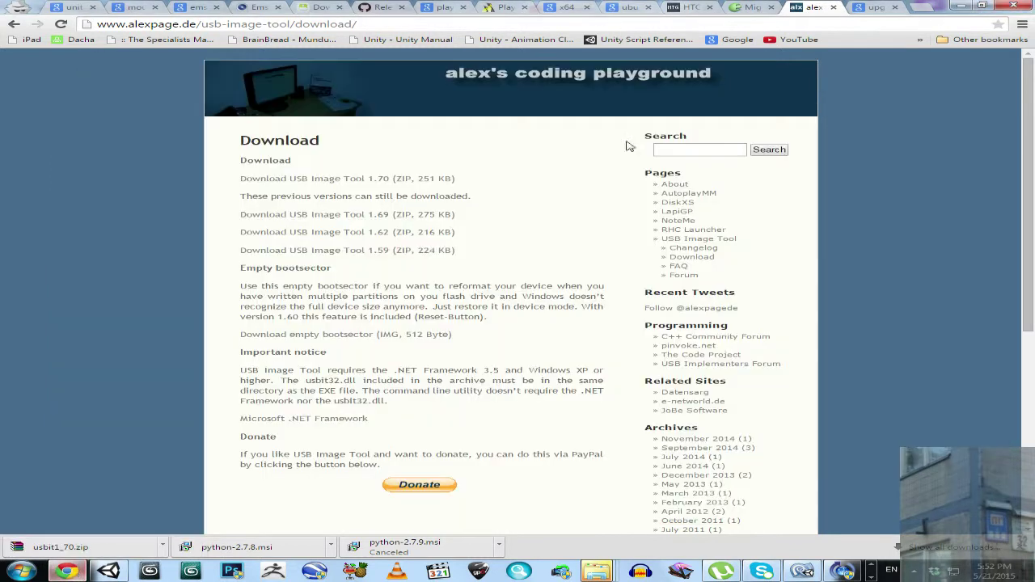
left_click(760, 12)
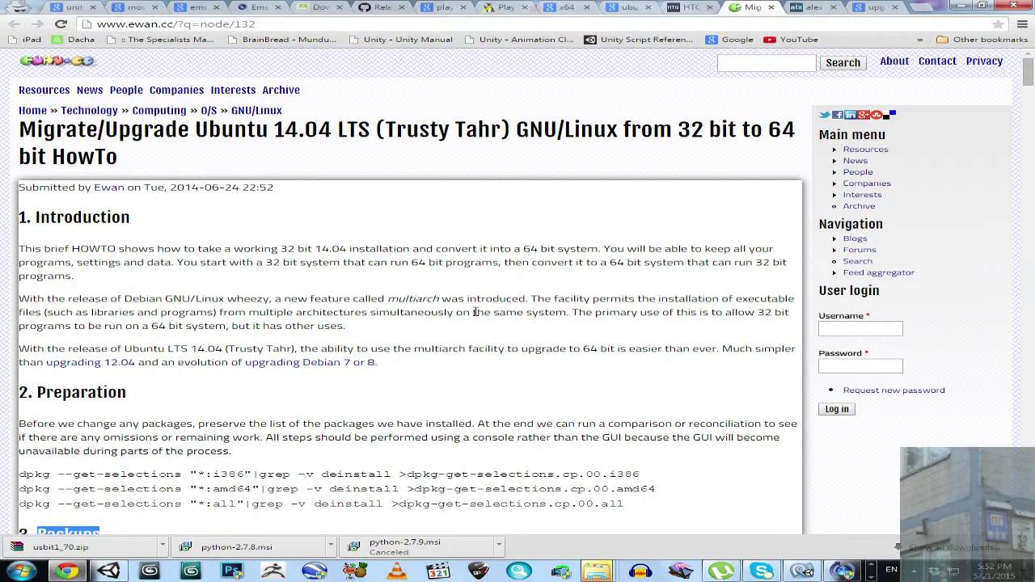
left_click(765, 461)
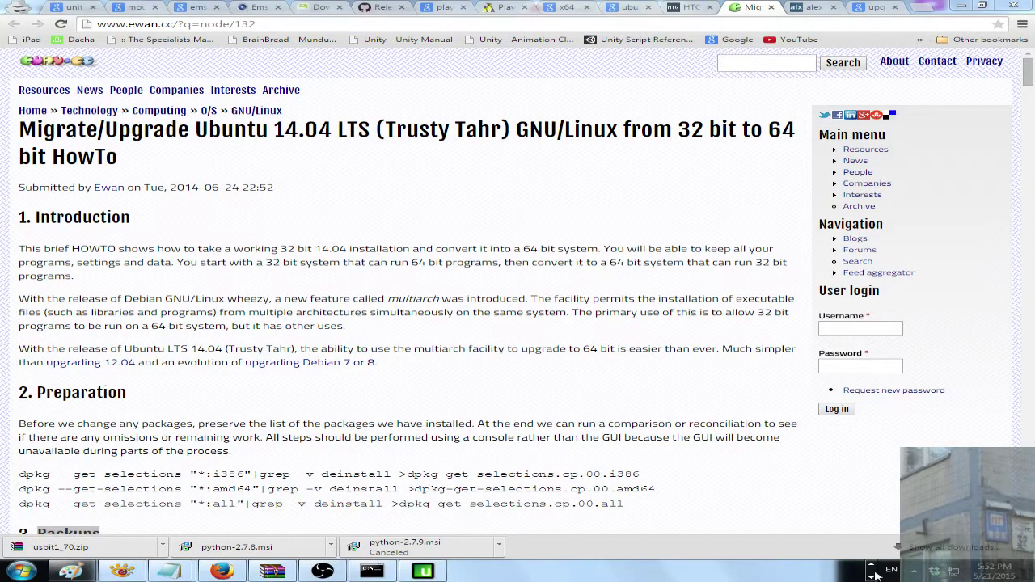